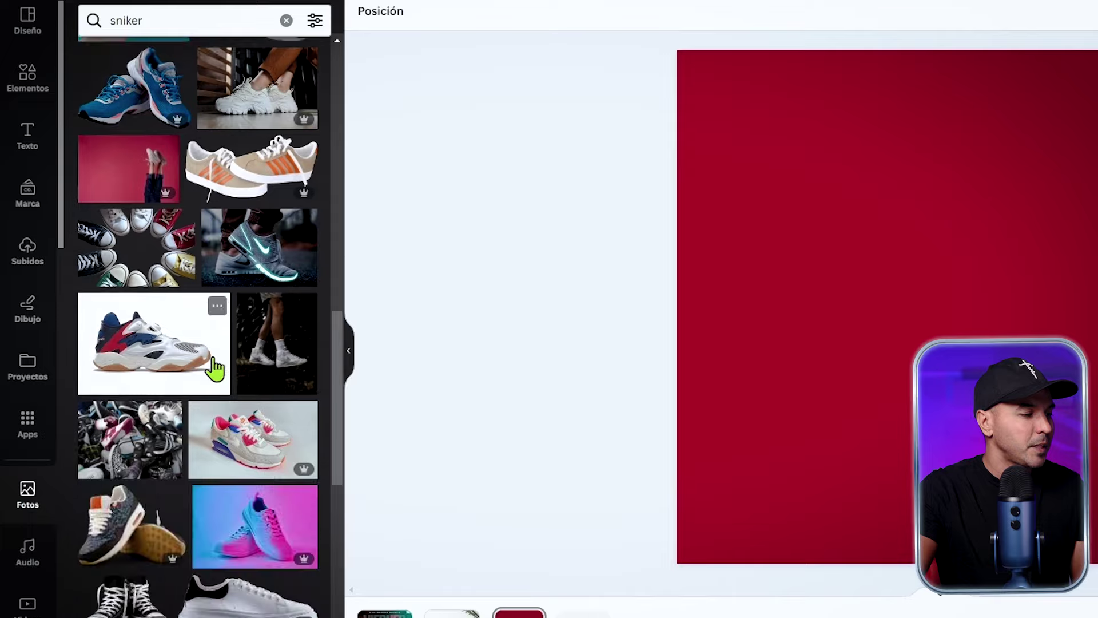
Place the blue, red and white sneaker photo near the centre of the red page and remove its background
click(214, 373)
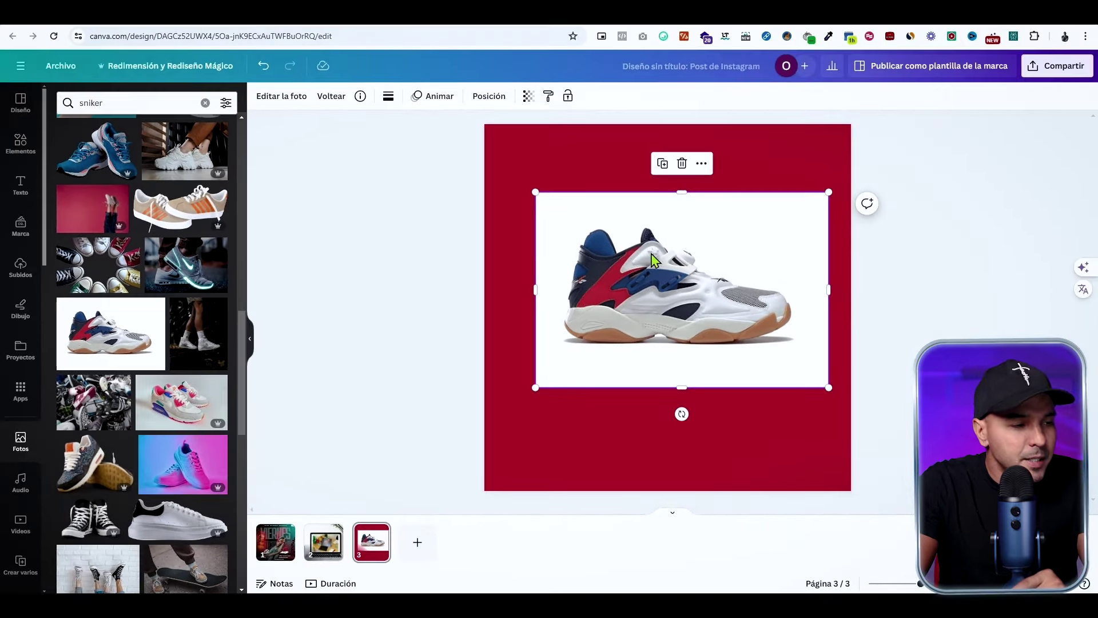
drag(665, 278, 653, 286)
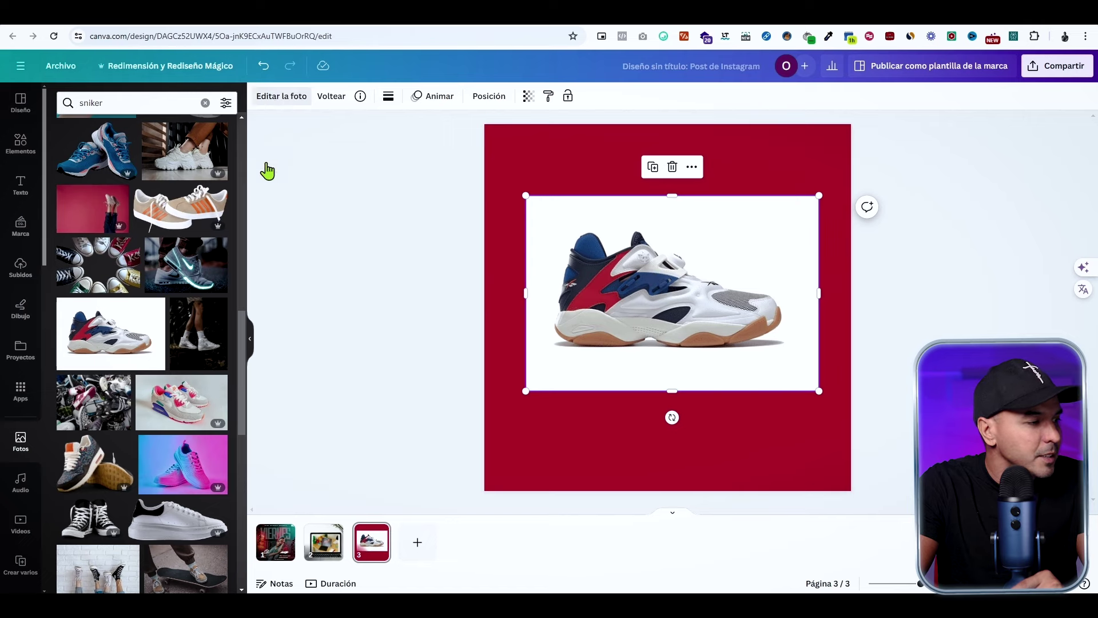
click(281, 96)
click(78, 180)
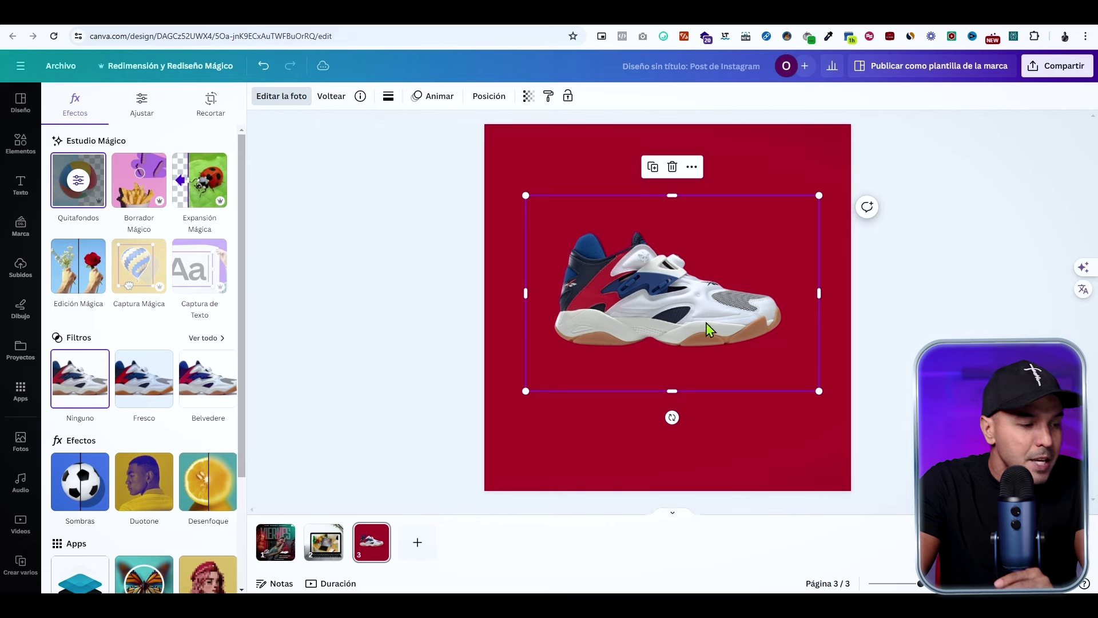
drag(706, 322, 709, 337)
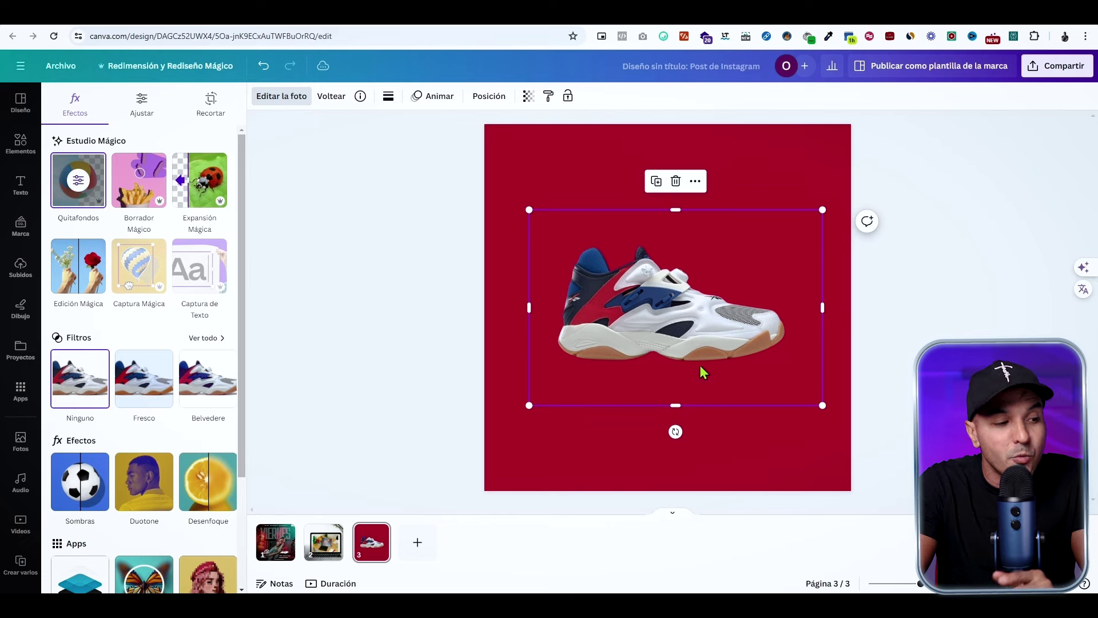
drag(707, 351, 707, 344)
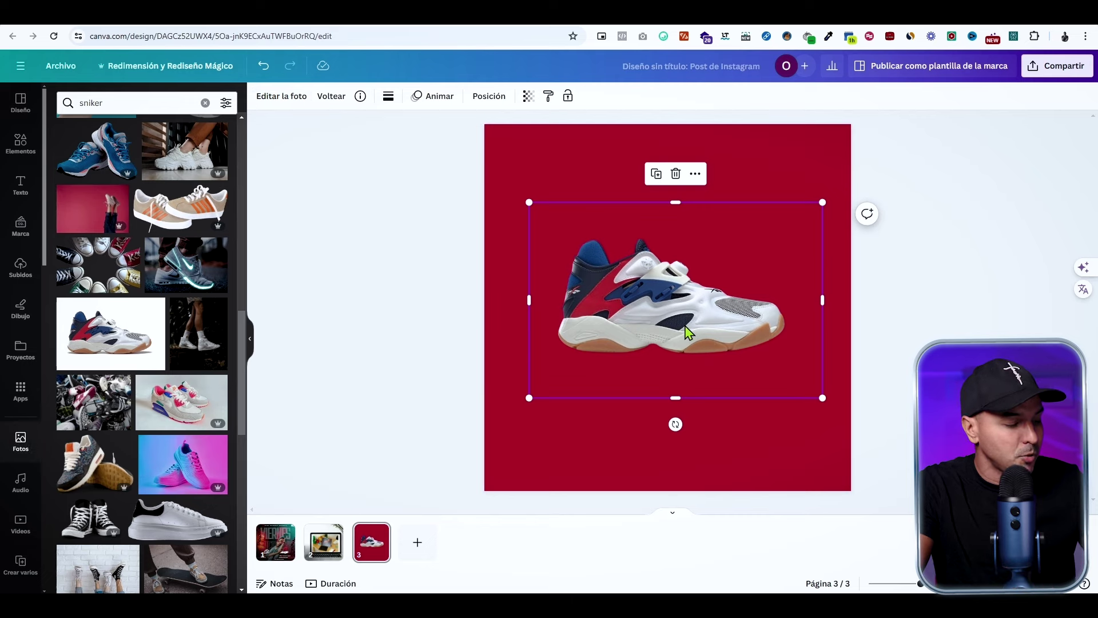
key(ctrl+d)
drag(689, 331, 689, 395)
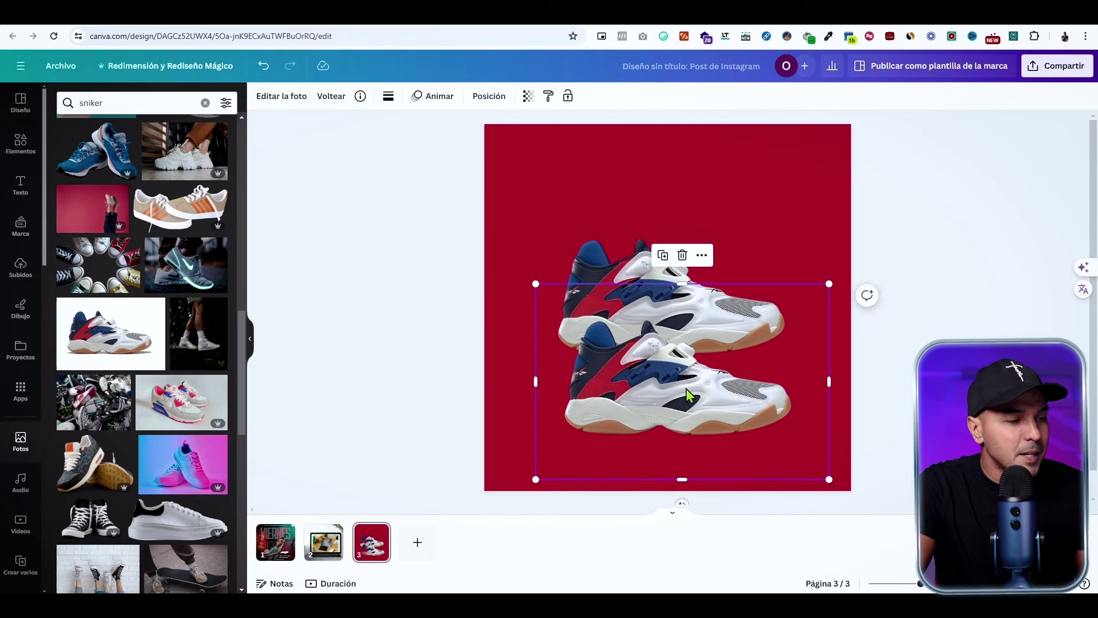
click(487, 97)
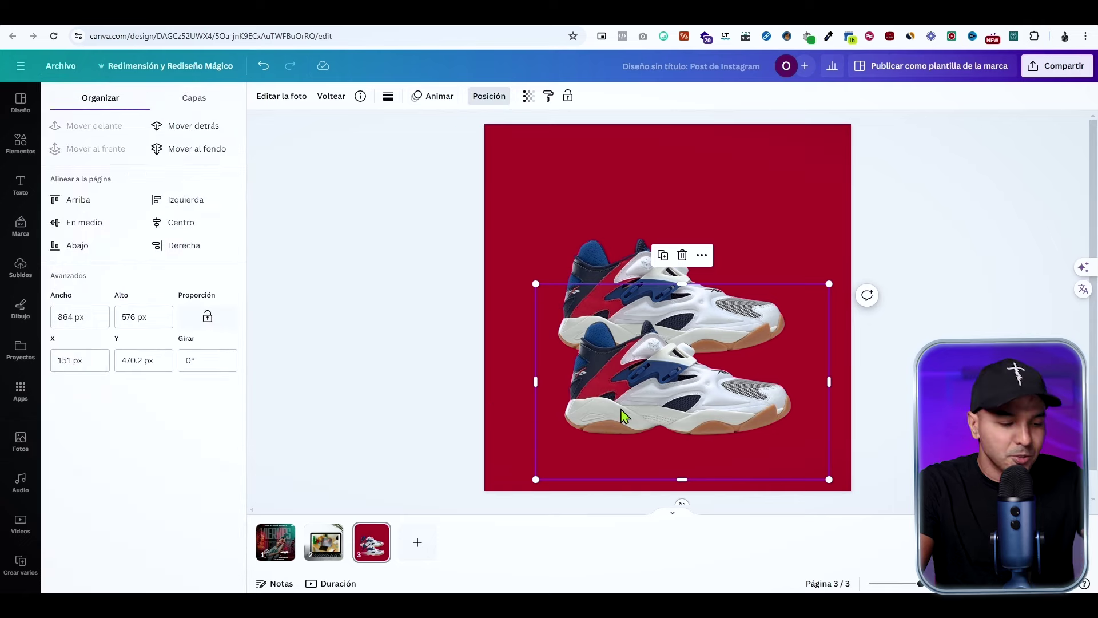
key(Delete)
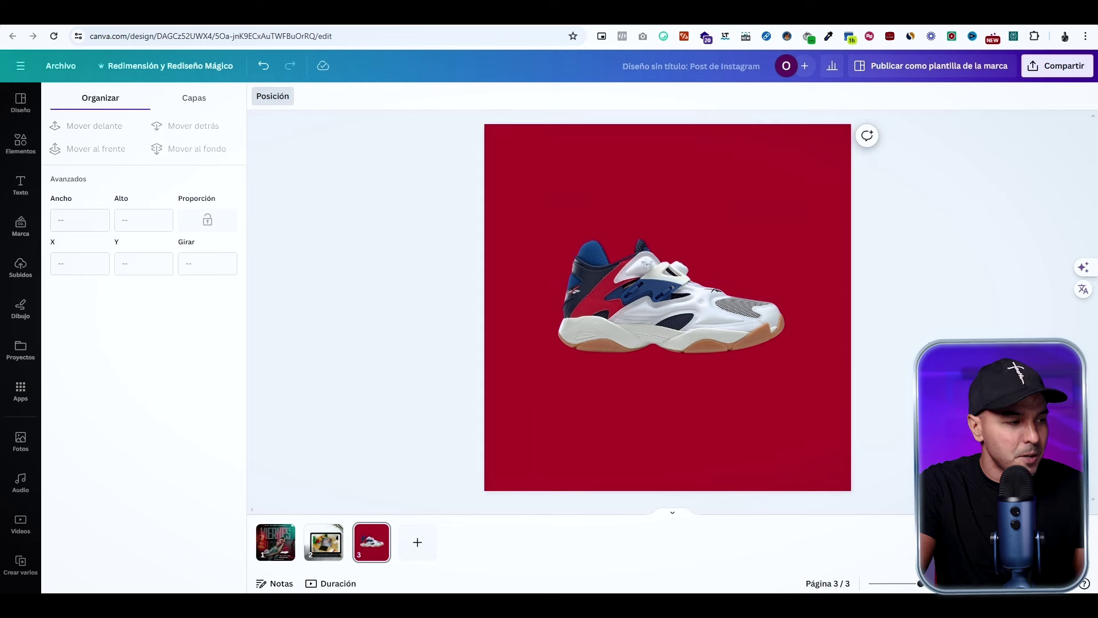
Select the cut-out sneaker, search the apps for "easy" and open Easy Reflections
click(699, 322)
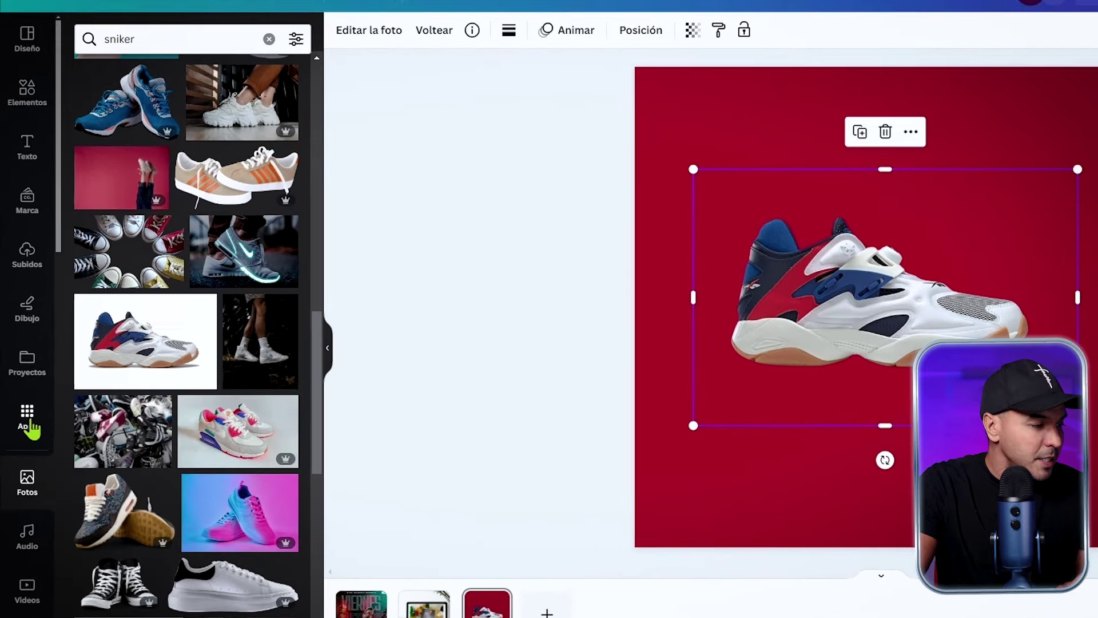
click(27, 417)
click(285, 41)
text(easy)
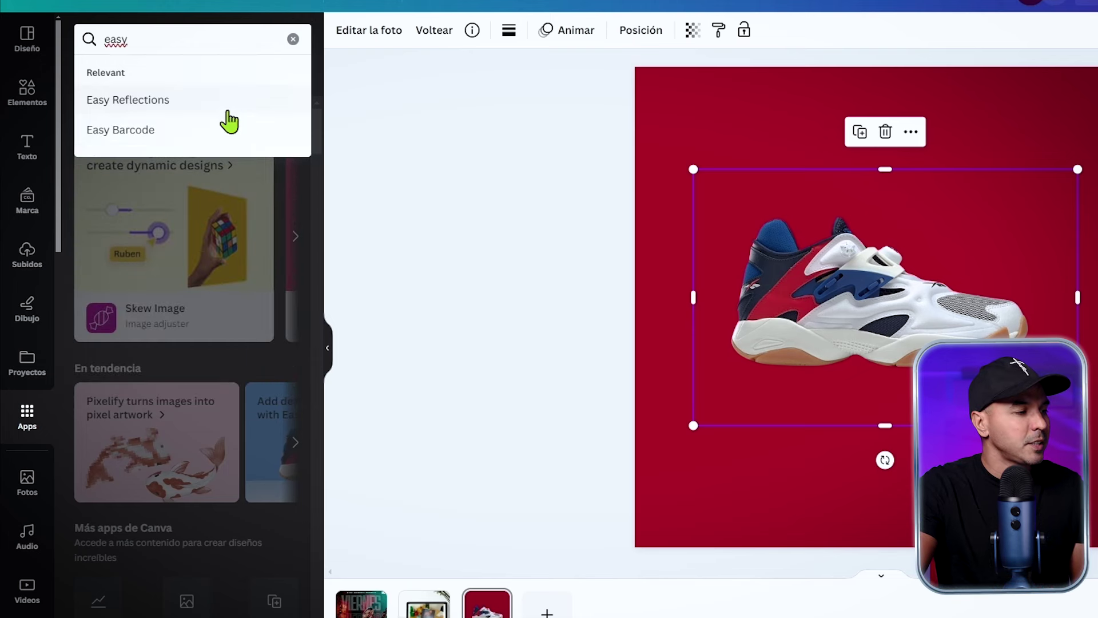
click(228, 100)
click(95, 106)
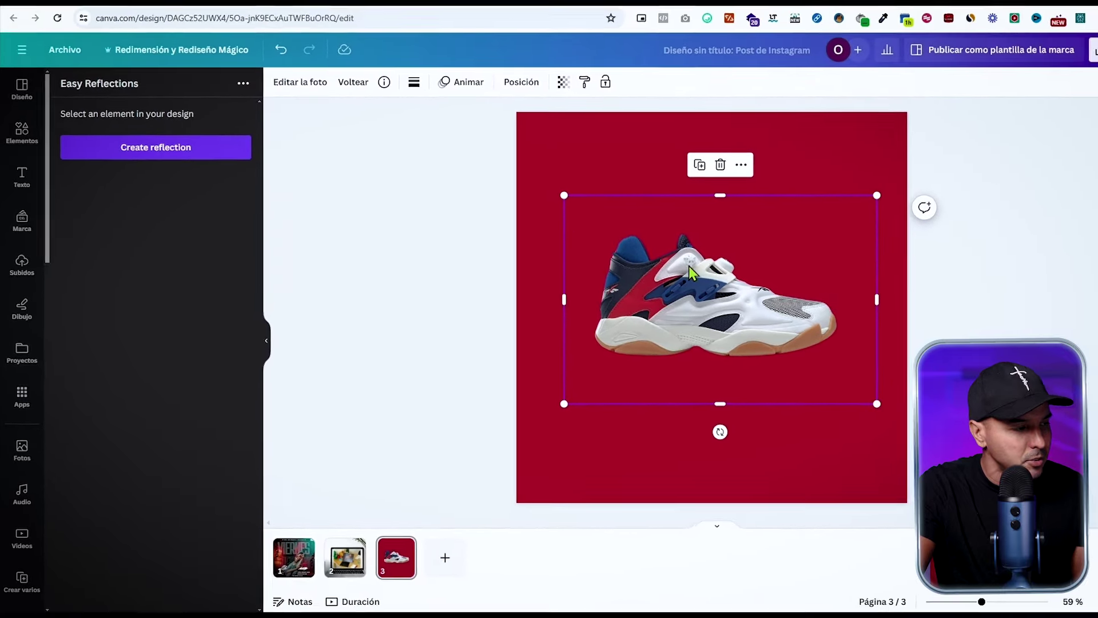
Create a reflection of the sneaker positioned below with offset 16 and opacity 38, and add it to the design
click(154, 150)
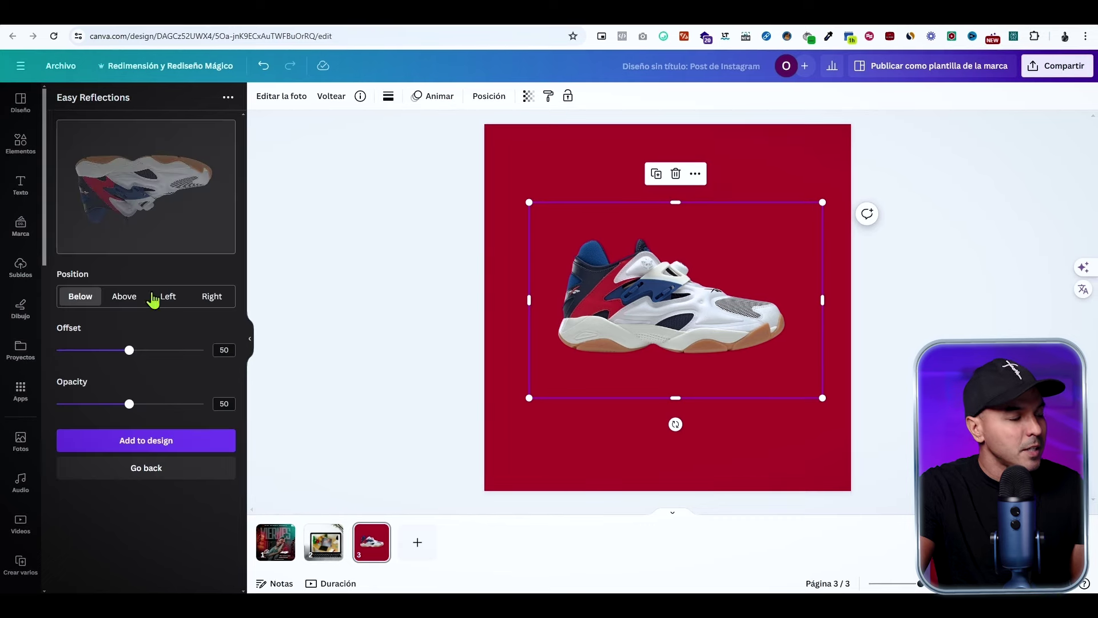
drag(129, 353, 81, 353)
drag(129, 406, 101, 406)
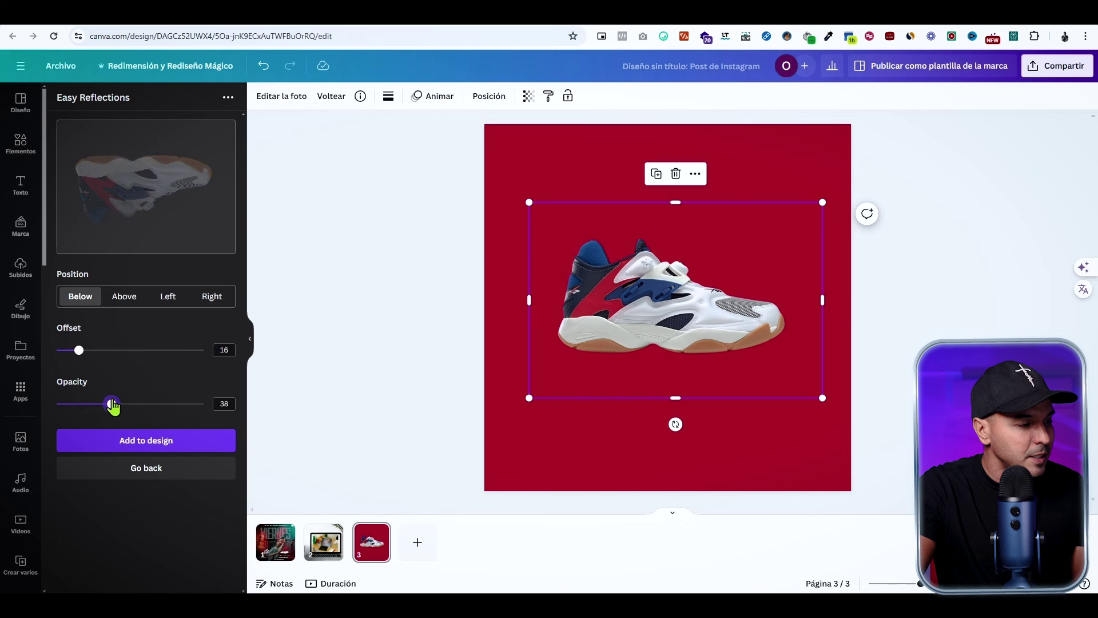
click(143, 442)
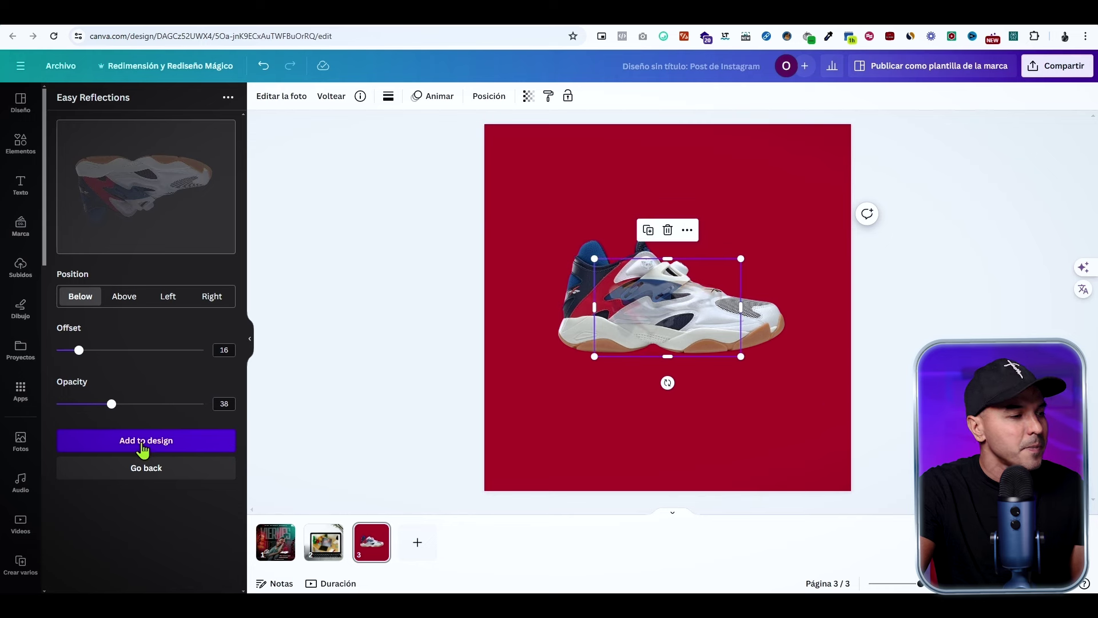
Move the reflection under the sneaker and enlarge it to nearly the sneaker's width, directly beneath the sole
drag(655, 319, 627, 409)
drag(715, 448, 838, 509)
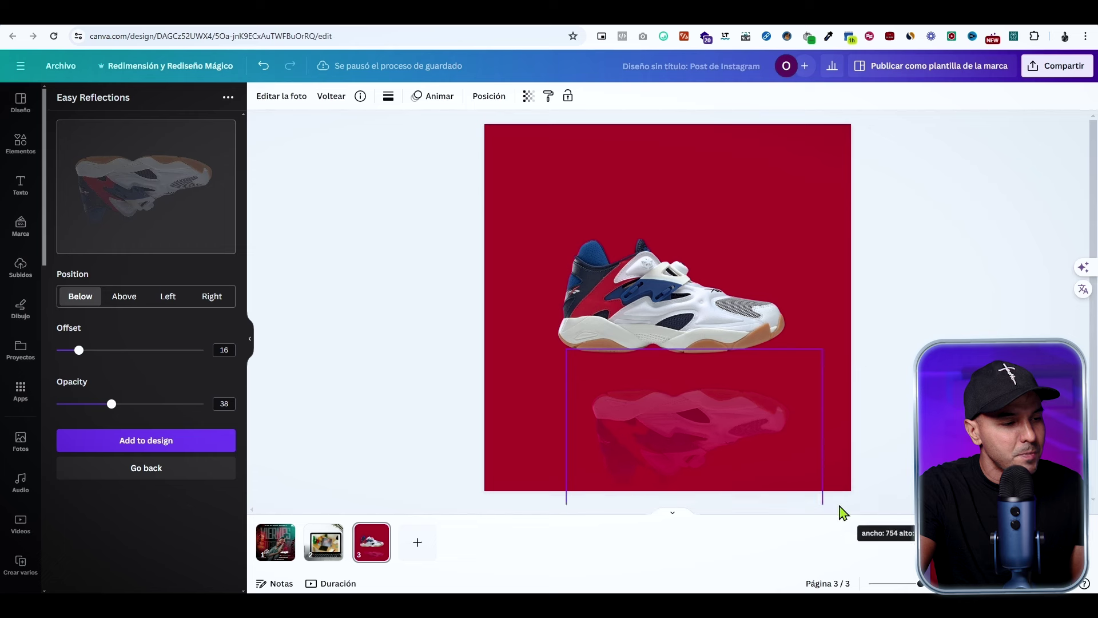
drag(726, 434, 714, 404)
drag(806, 321, 808, 315)
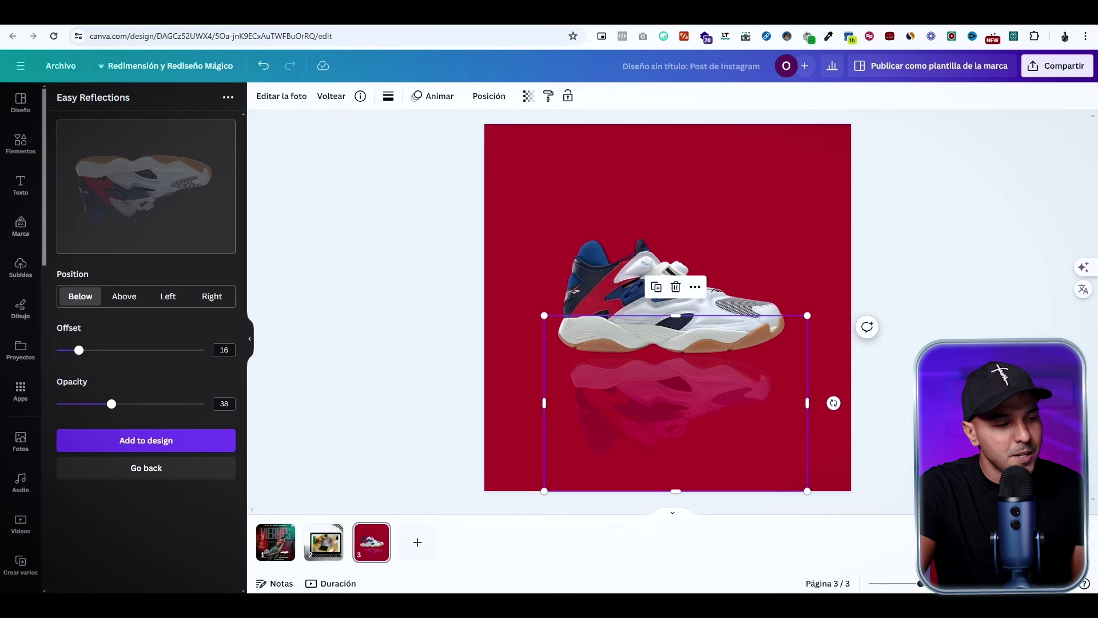
Add an empty red fourth page and search the photos for "áisaje banco y negro"
key(ctrl+alt+p)
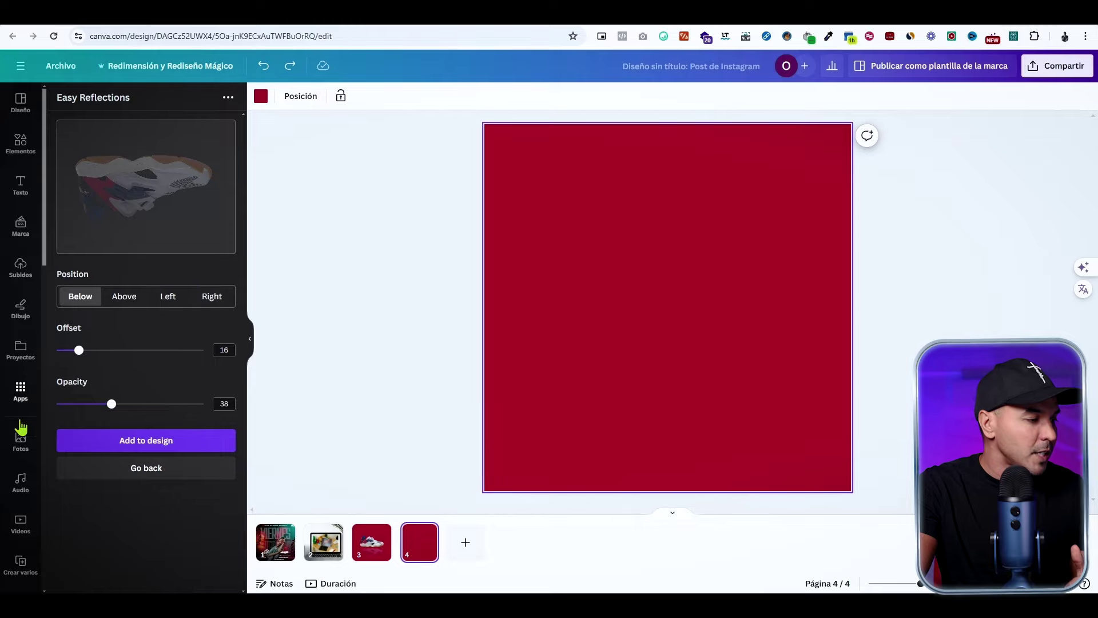
click(21, 438)
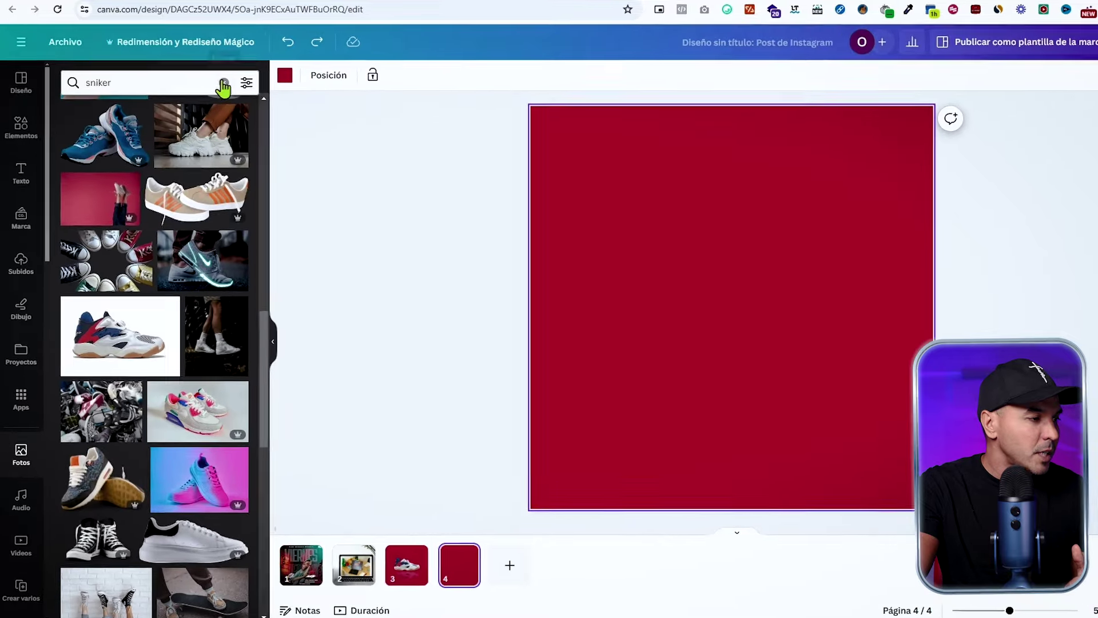
click(223, 83)
click(164, 84)
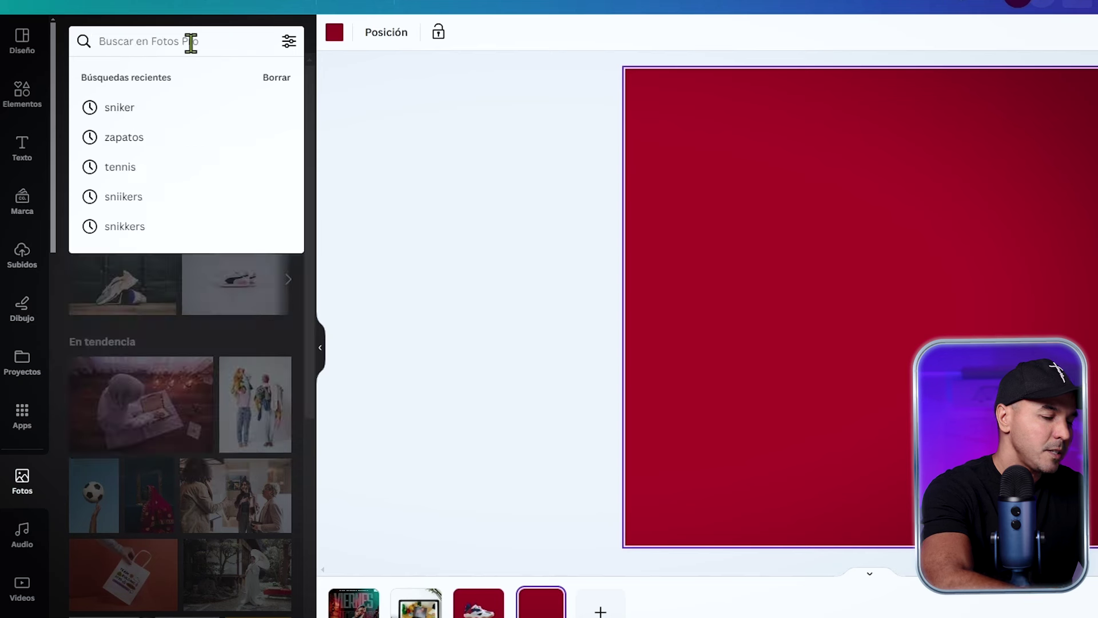
text(áisa)
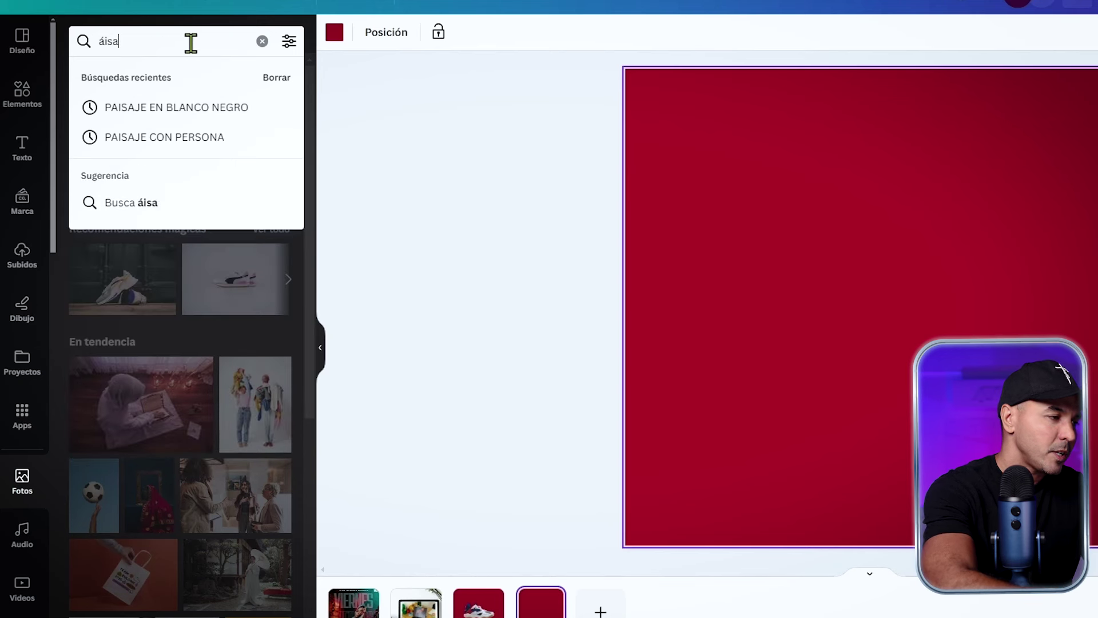
text(je banco y negro)
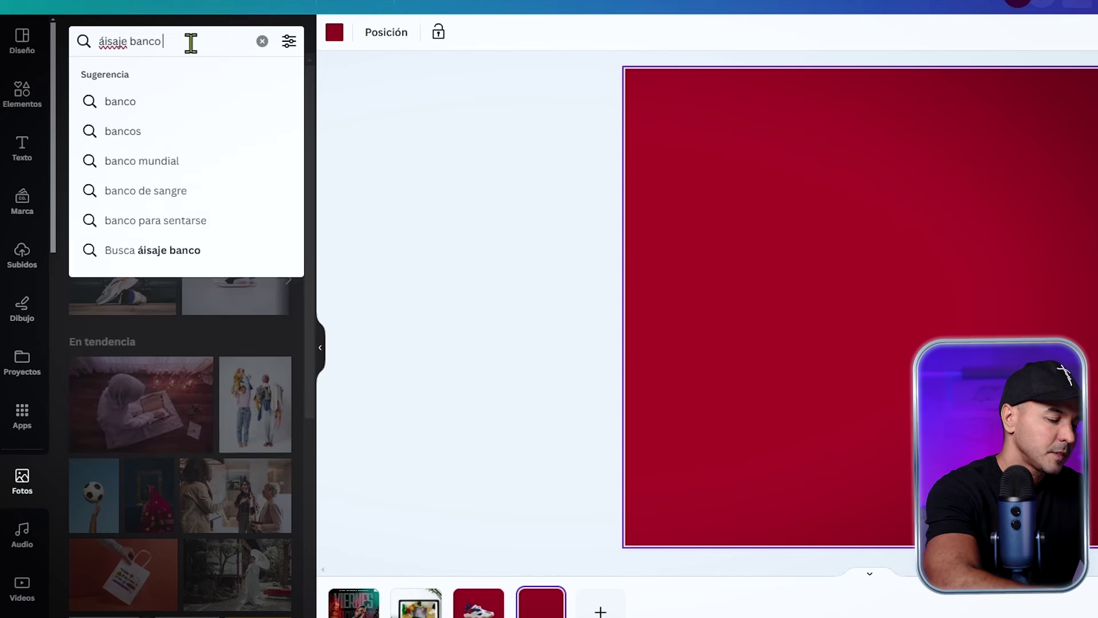
key(Return)
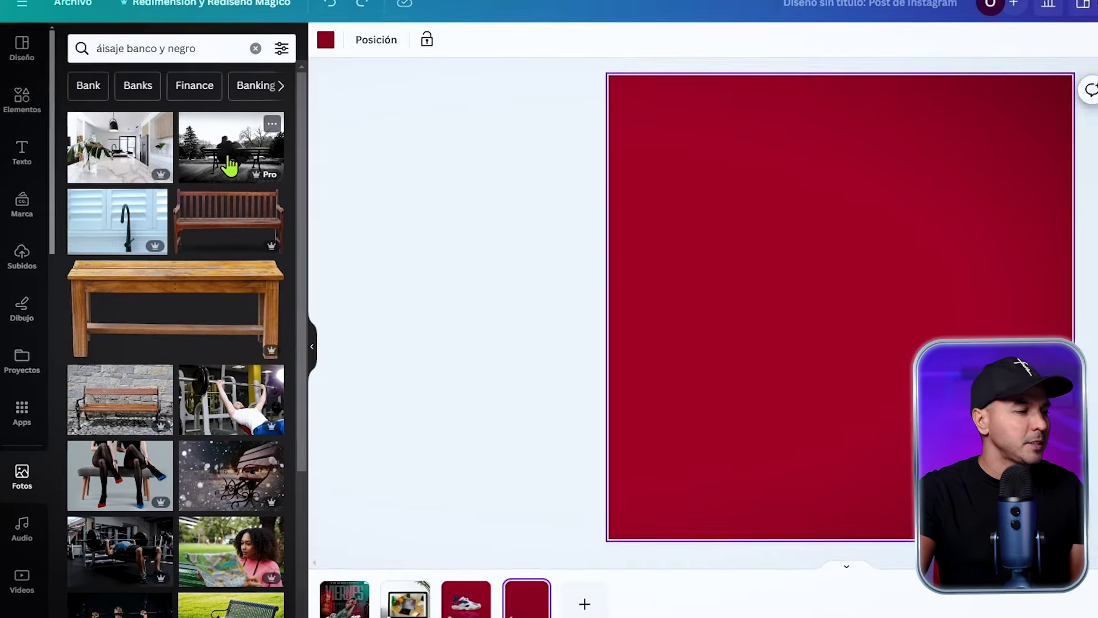
Place the black-and-white photo of the couple on a park bench in the centre of page 4
click(229, 165)
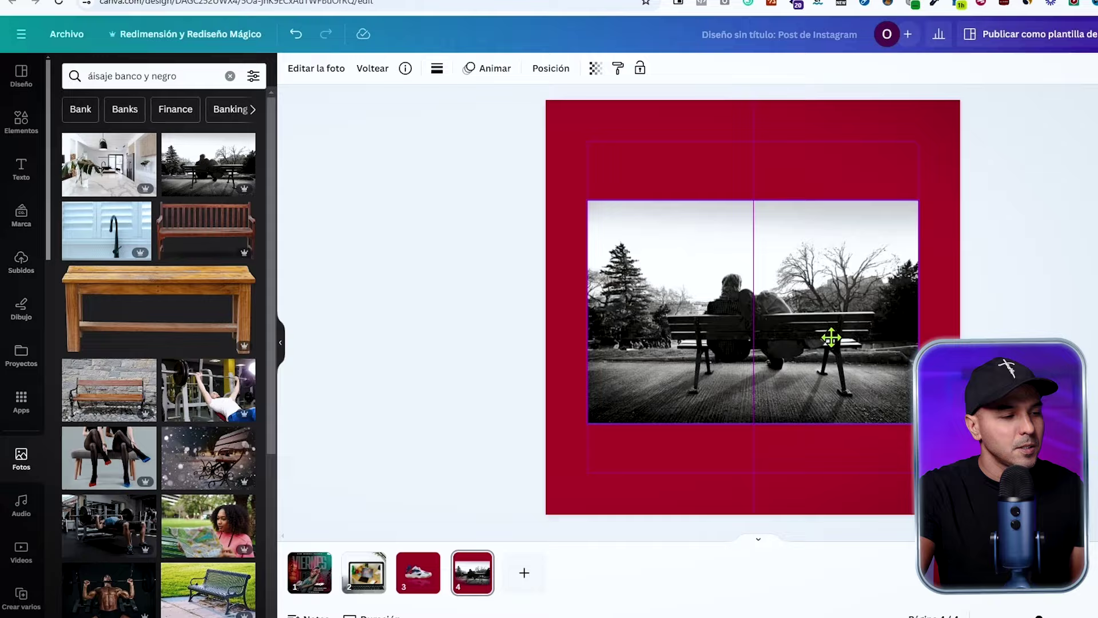
drag(831, 337, 829, 336)
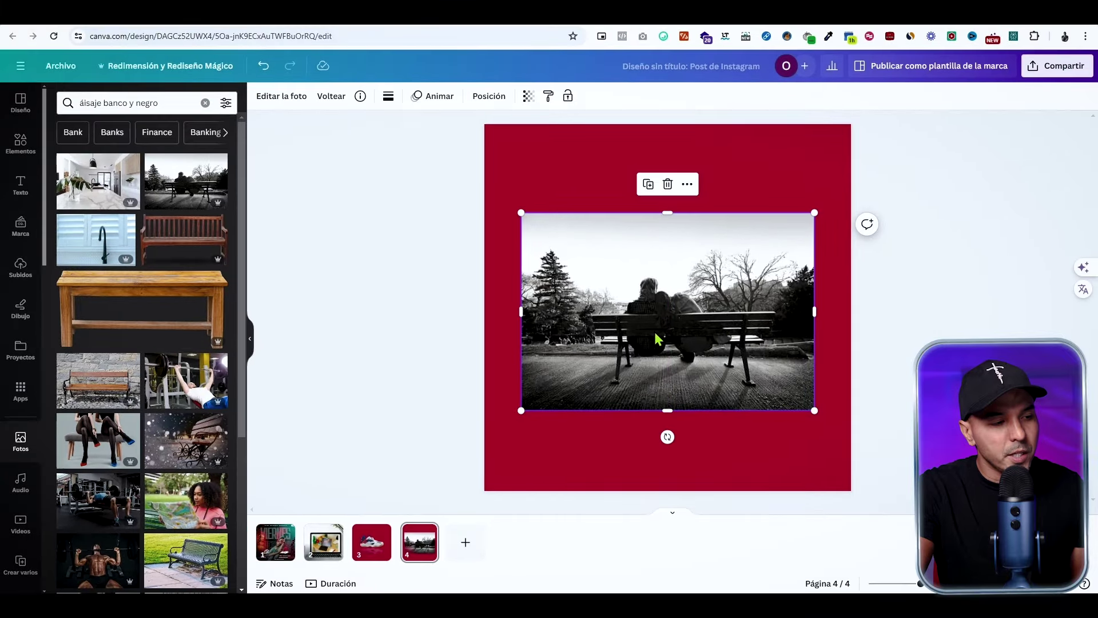
click(656, 338)
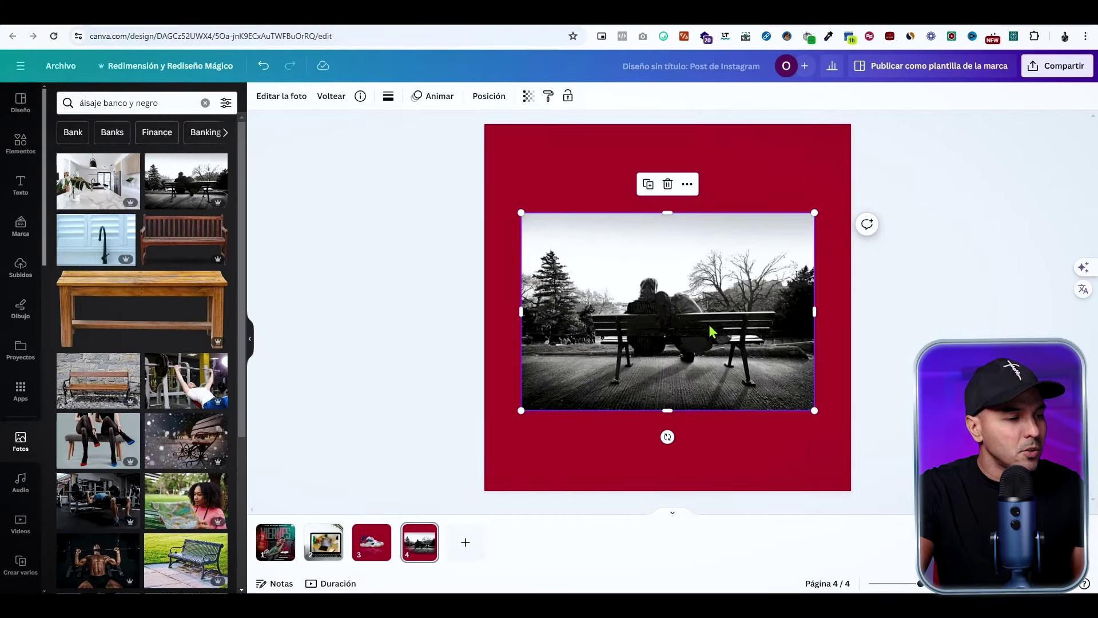
Find the Colorize app and use it to colorize and replace the park bench photo
click(30, 410)
text(Colorize)
key(Return)
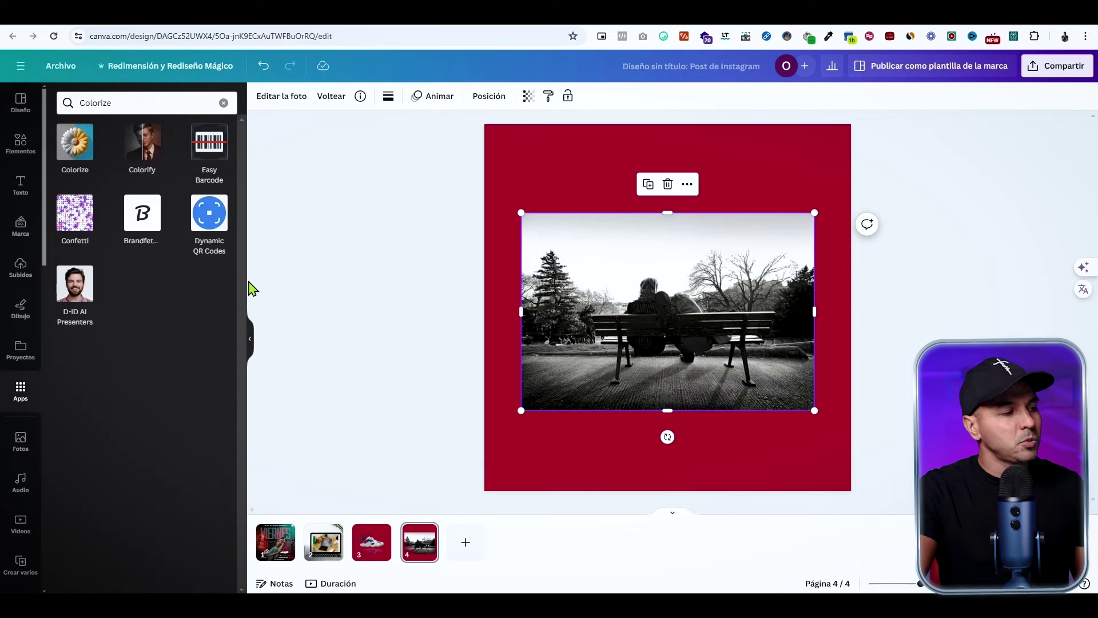
click(75, 149)
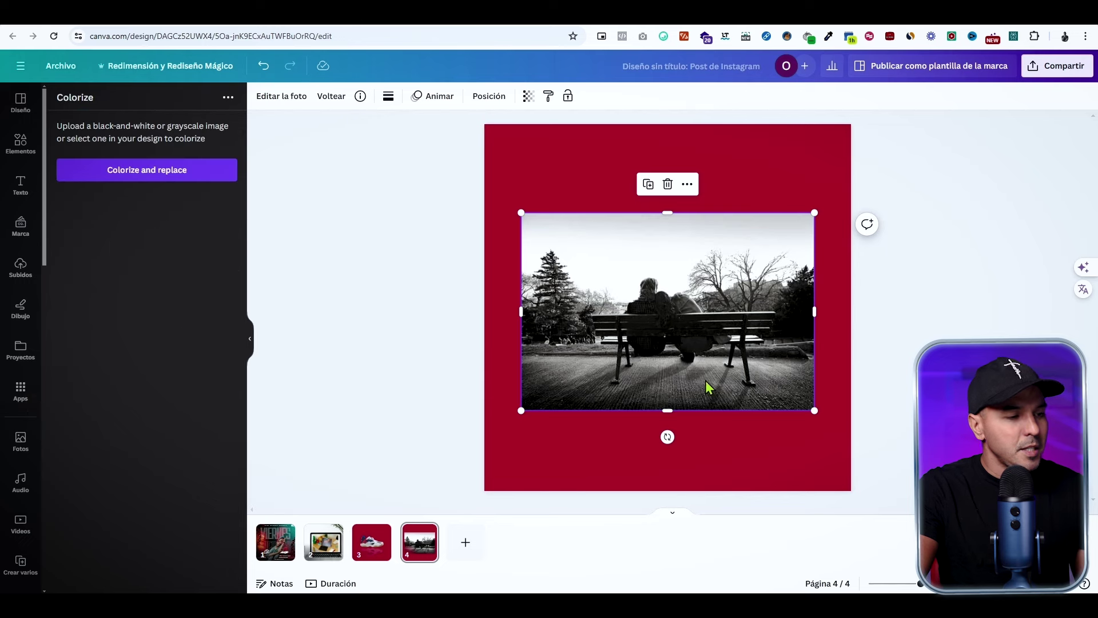
click(122, 176)
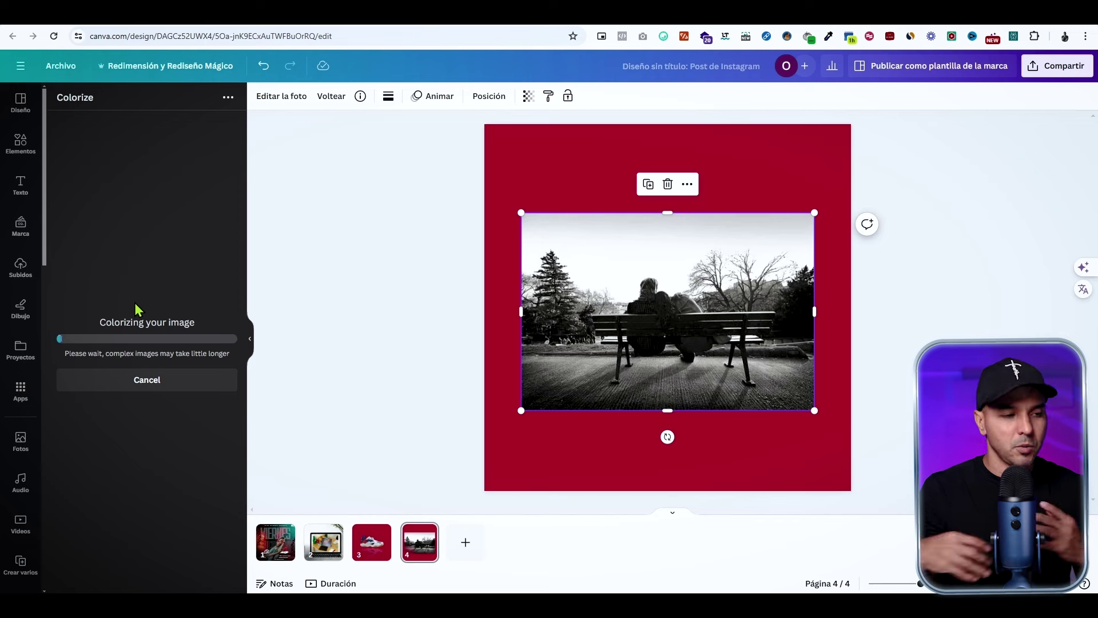
Enlarge the colorized bench photo to the full page width and centre it on page 4
drag(681, 348, 675, 334)
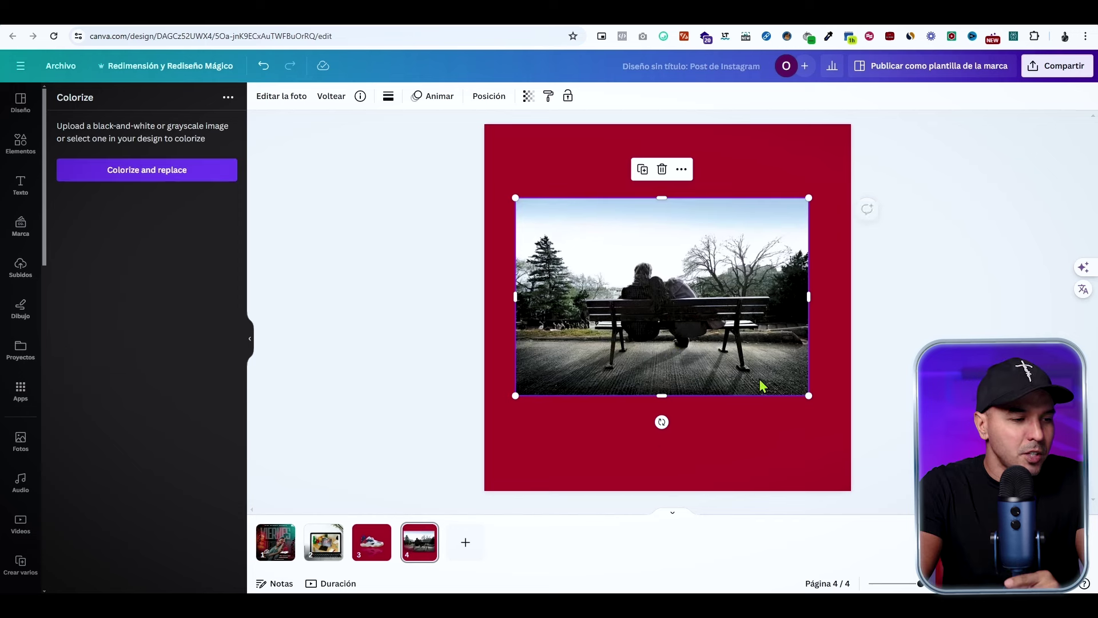
drag(811, 395, 878, 446)
drag(770, 377, 740, 363)
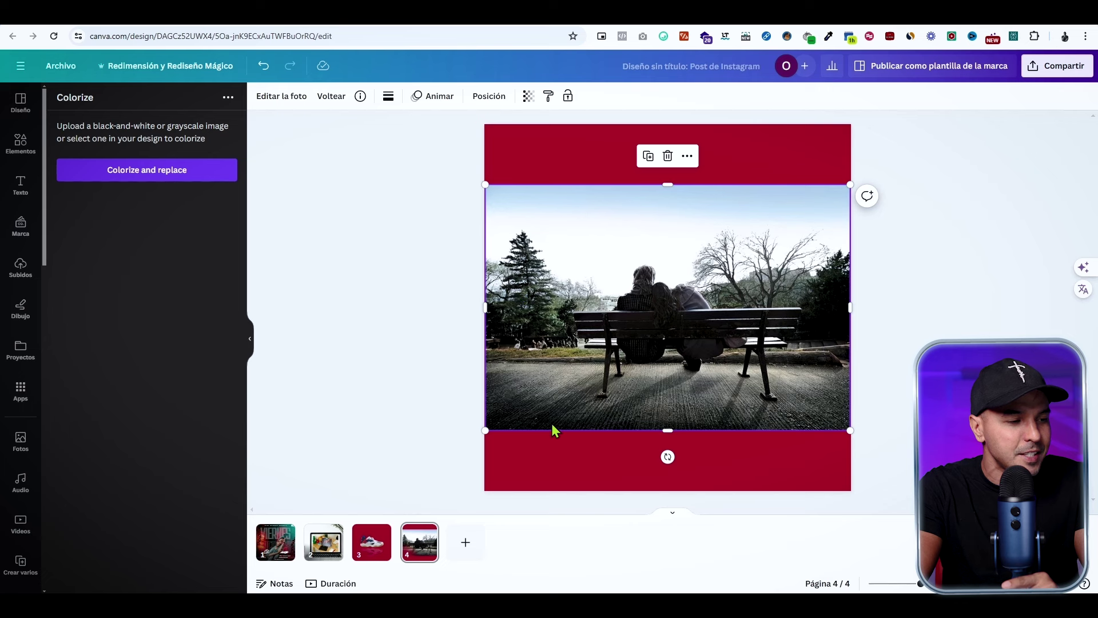
drag(650, 373, 651, 378)
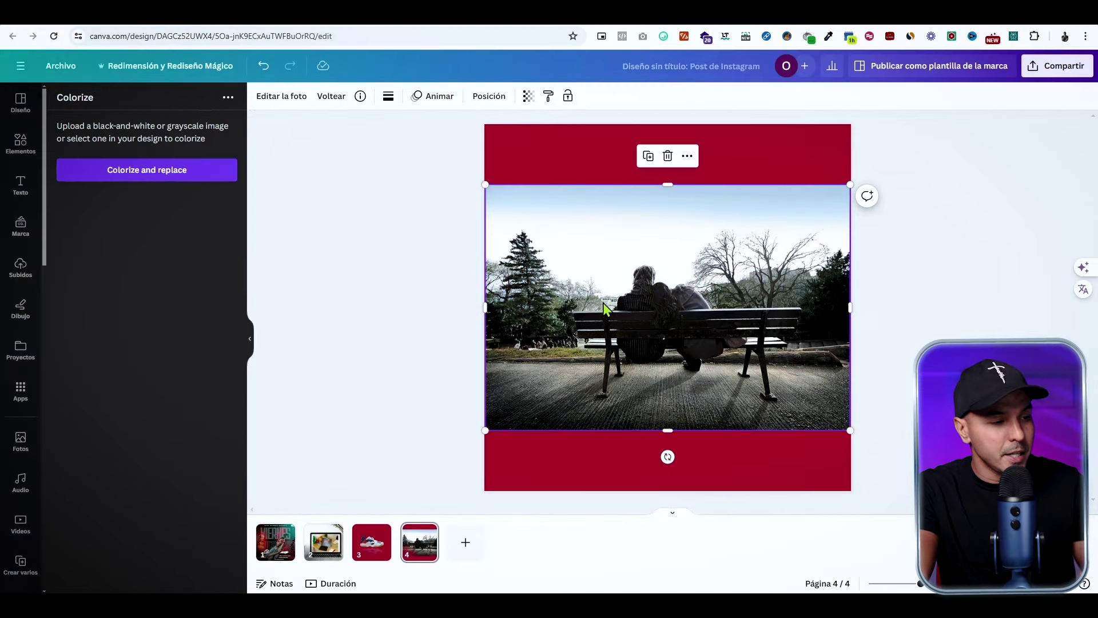
key(shift+Up)
Add an empty red fifth page and search the photos for "niño"
click(476, 552)
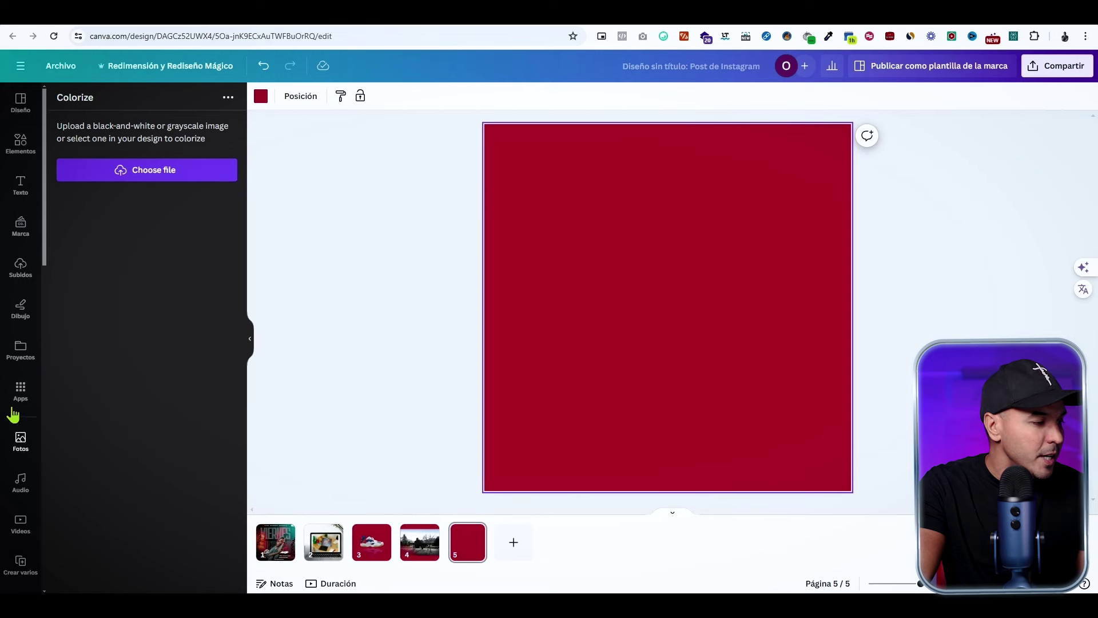
click(24, 447)
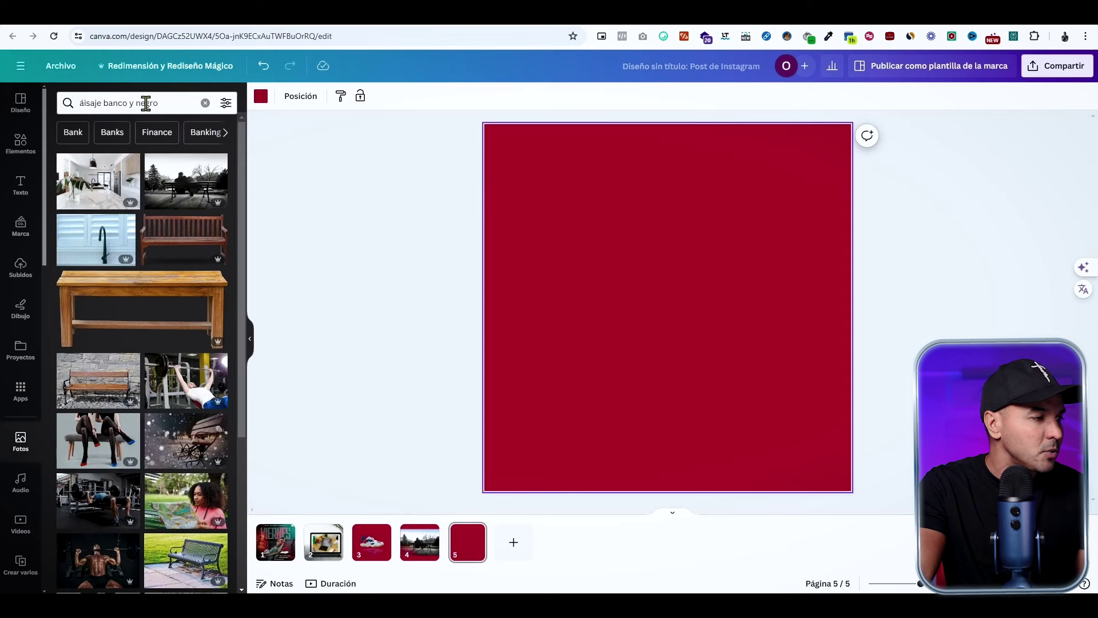
click(204, 103)
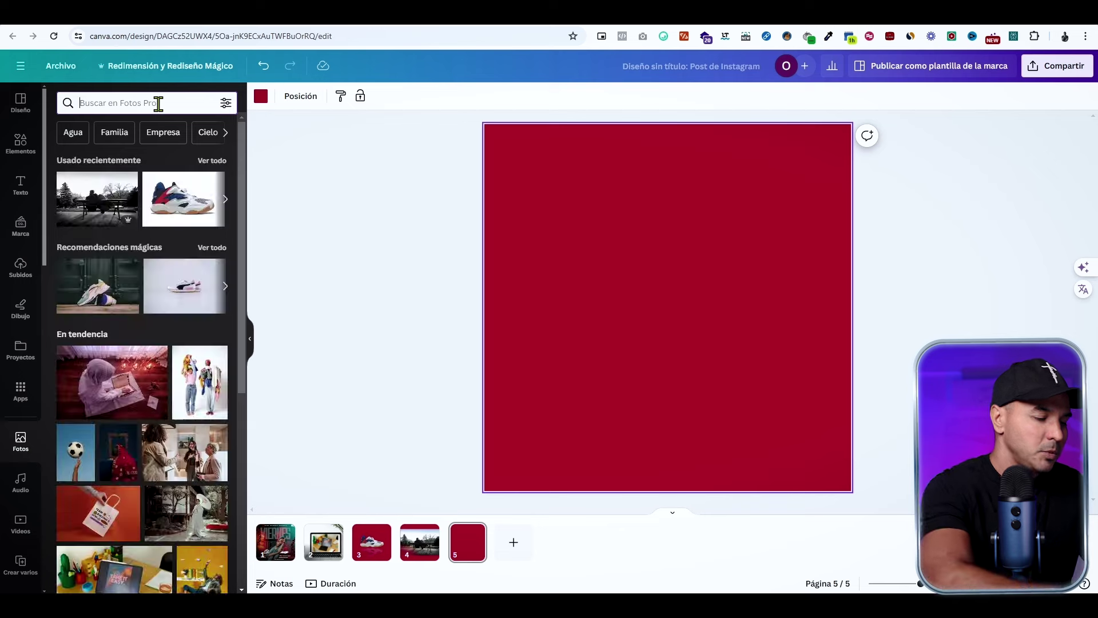
text(niño)
key(Return)
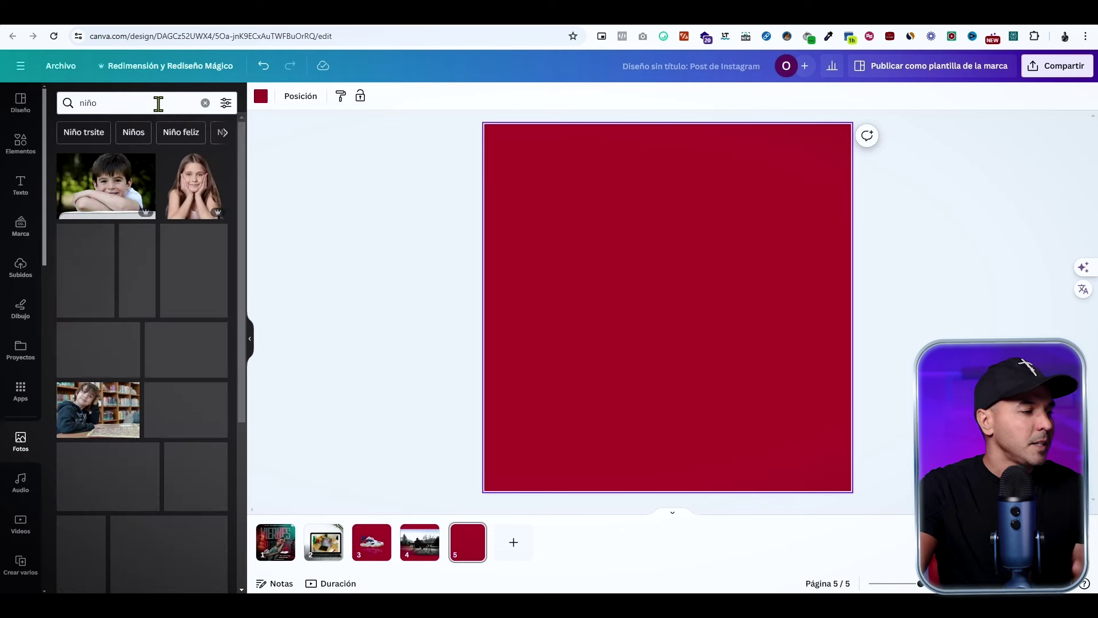
Add the cut-out photo of the long-haired girl to page 5, shrink it to about half the page width and centre it
click(189, 209)
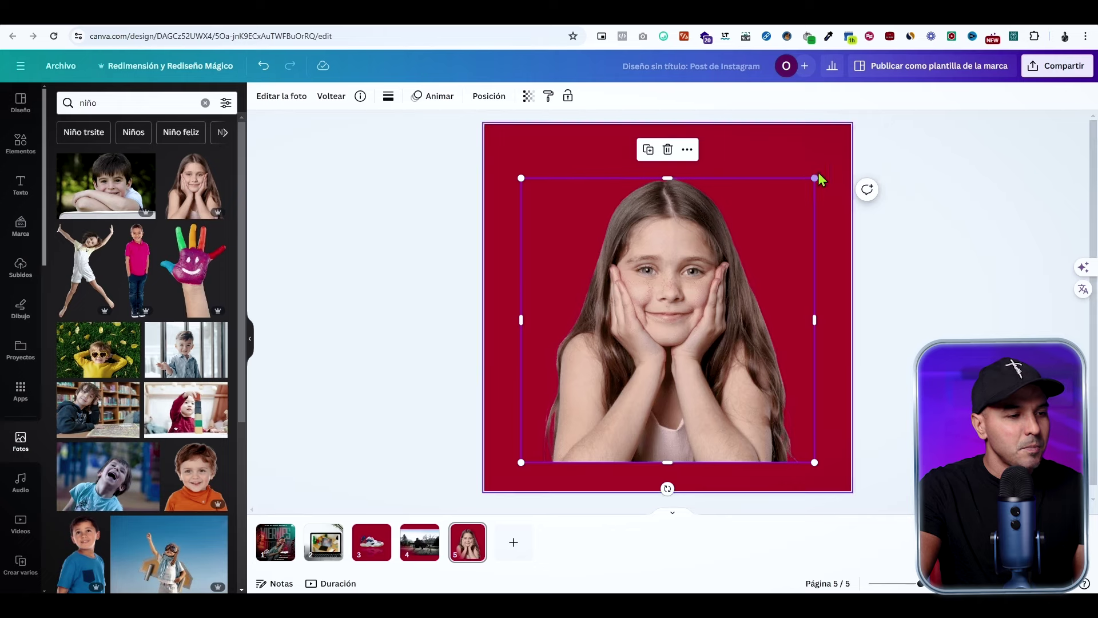
drag(816, 181, 718, 268)
drag(653, 394, 694, 333)
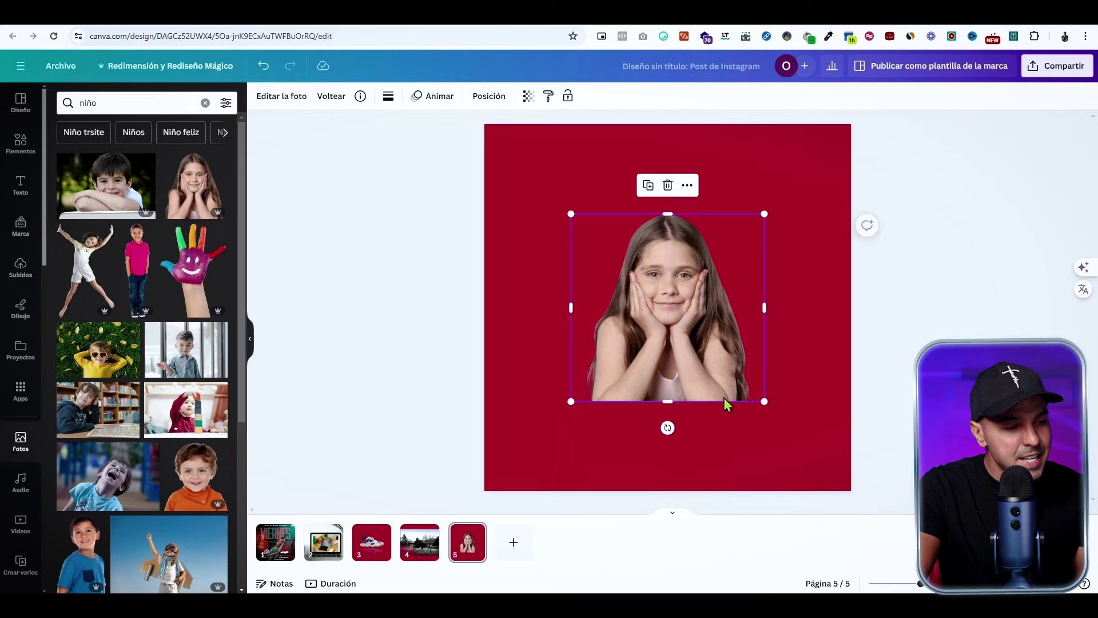
drag(770, 404, 779, 415)
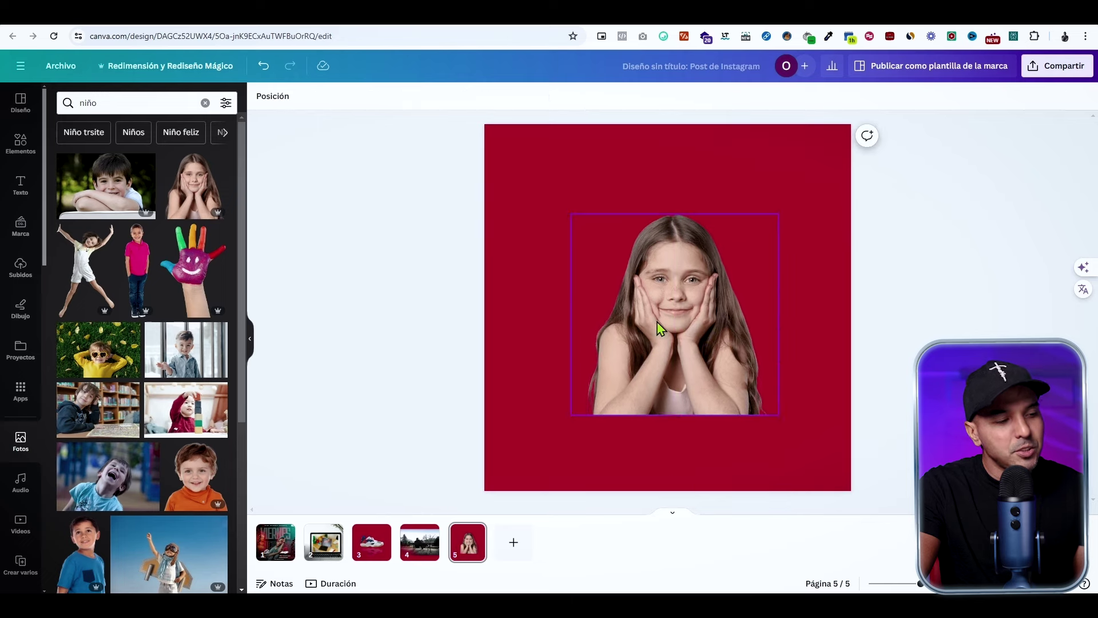
drag(746, 337, 707, 346)
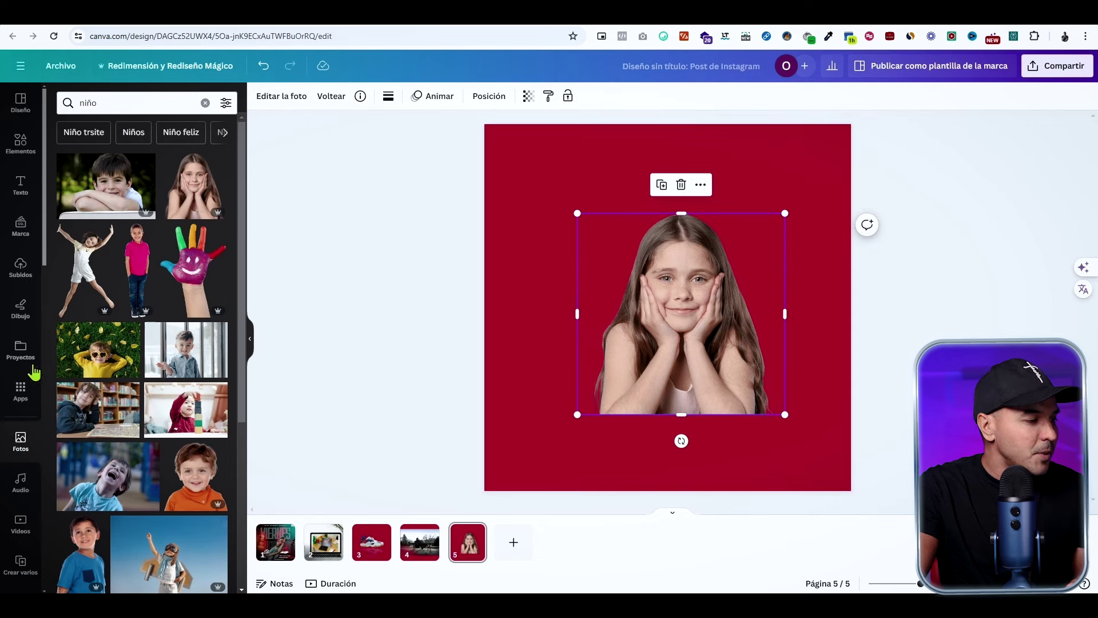
Search the apps for "pixel" and open Pixelify with the girl's photo selected
click(26, 417)
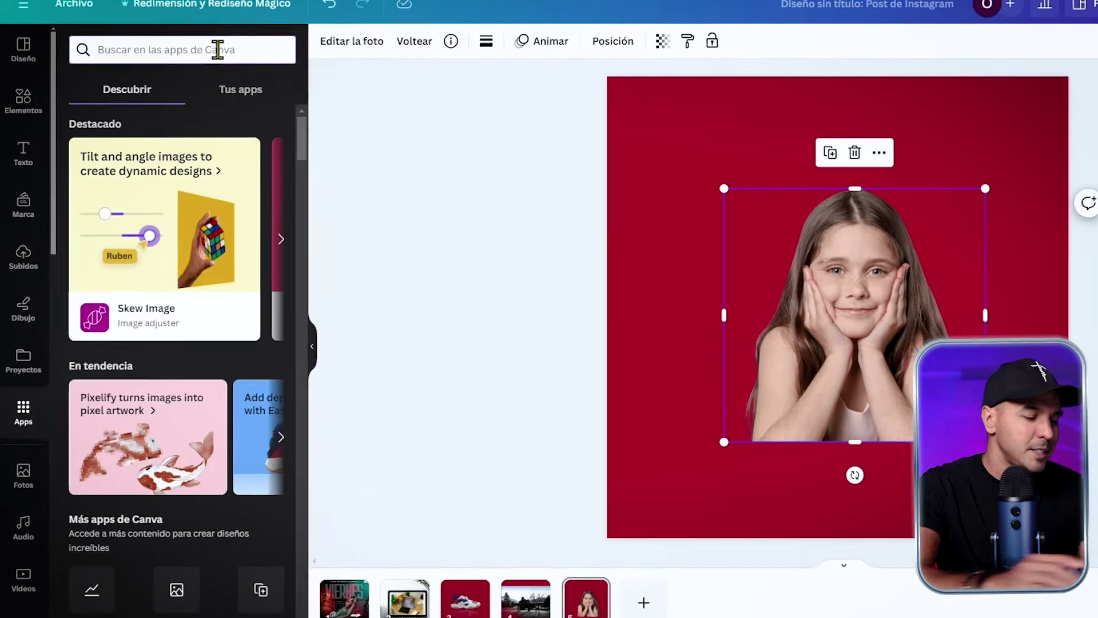
text(pixel)
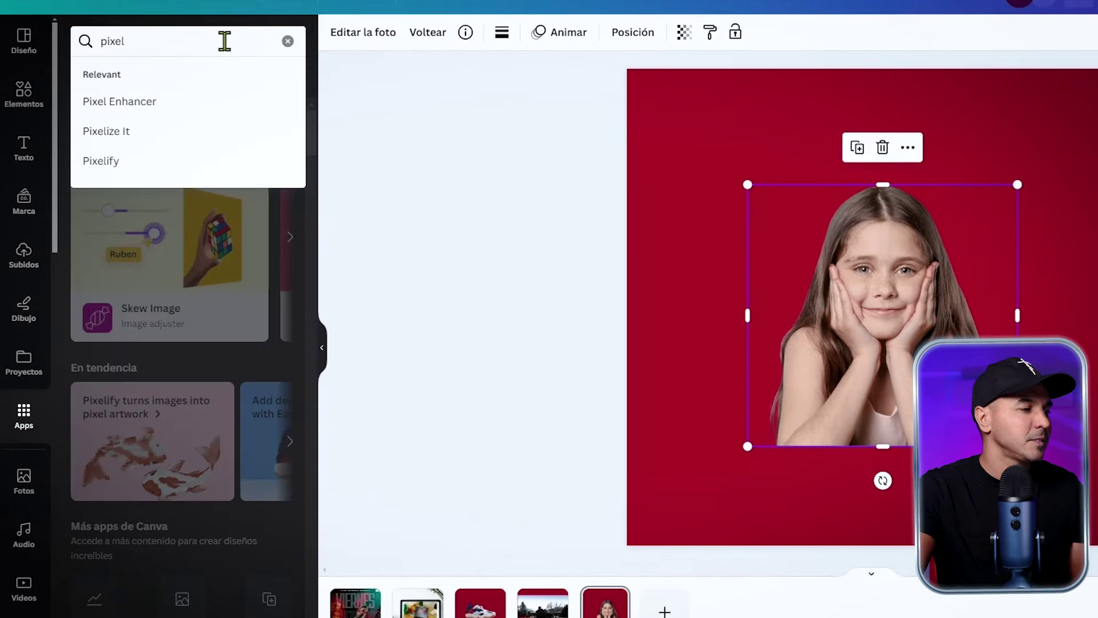
click(104, 163)
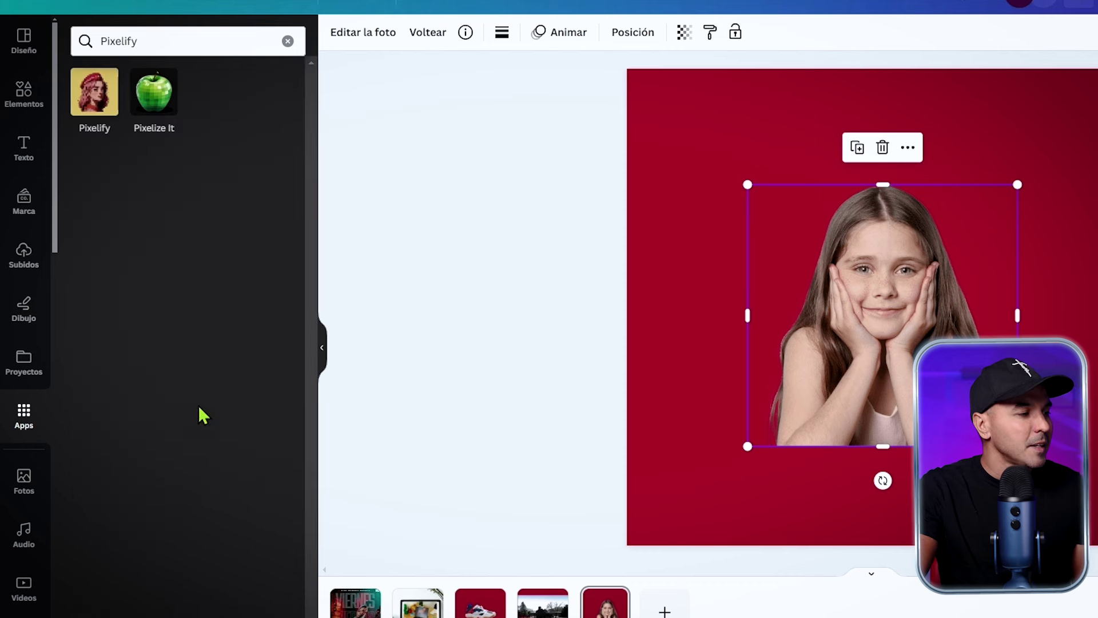
click(96, 103)
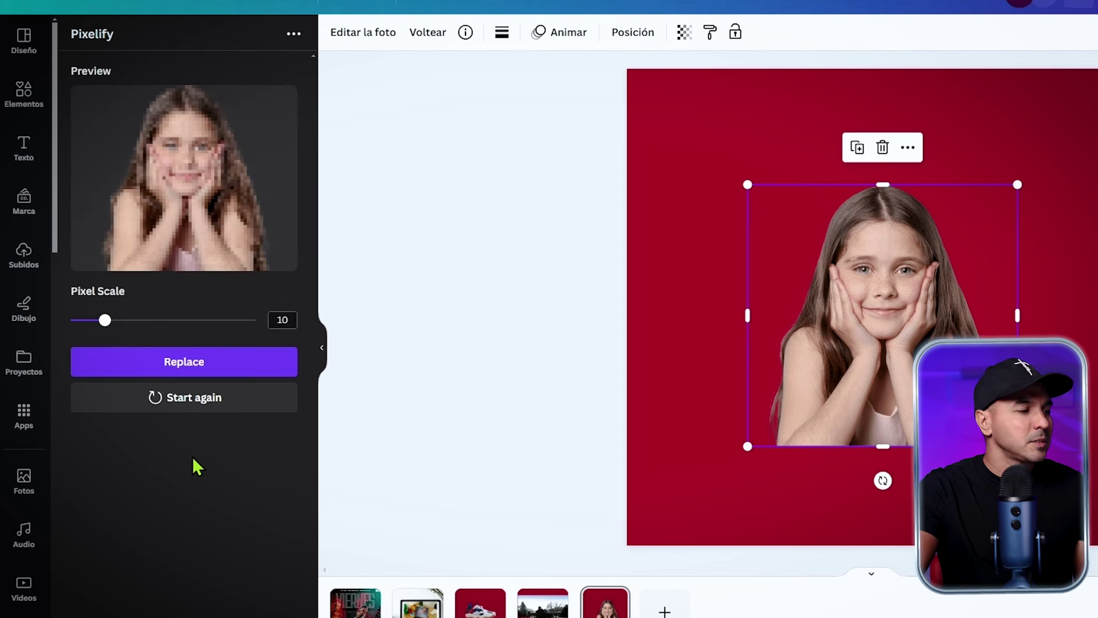
Try Pixel Scale values of 30 and 1 on the girl's photo in Pixelify, and settle on 7
drag(105, 320, 154, 320)
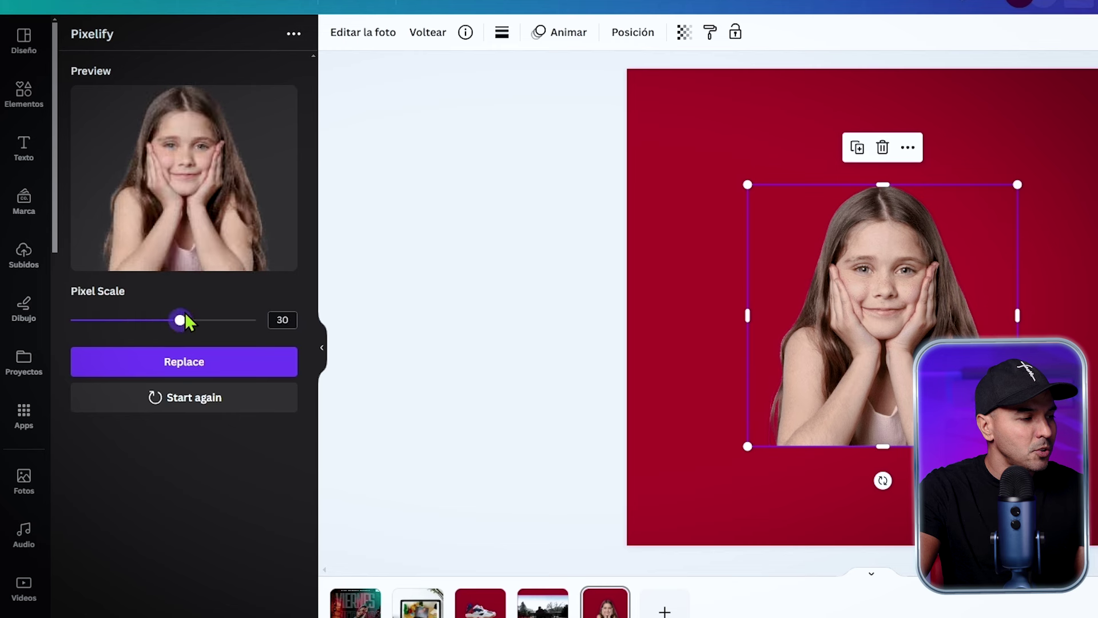
drag(183, 320, 121, 320)
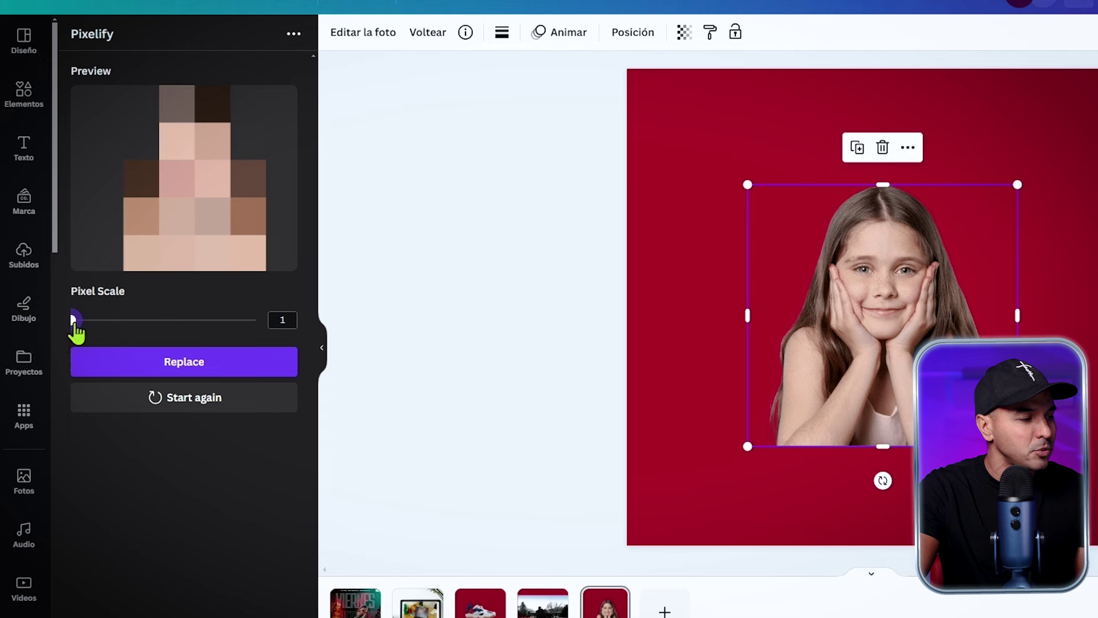
drag(101, 327, 52, 337)
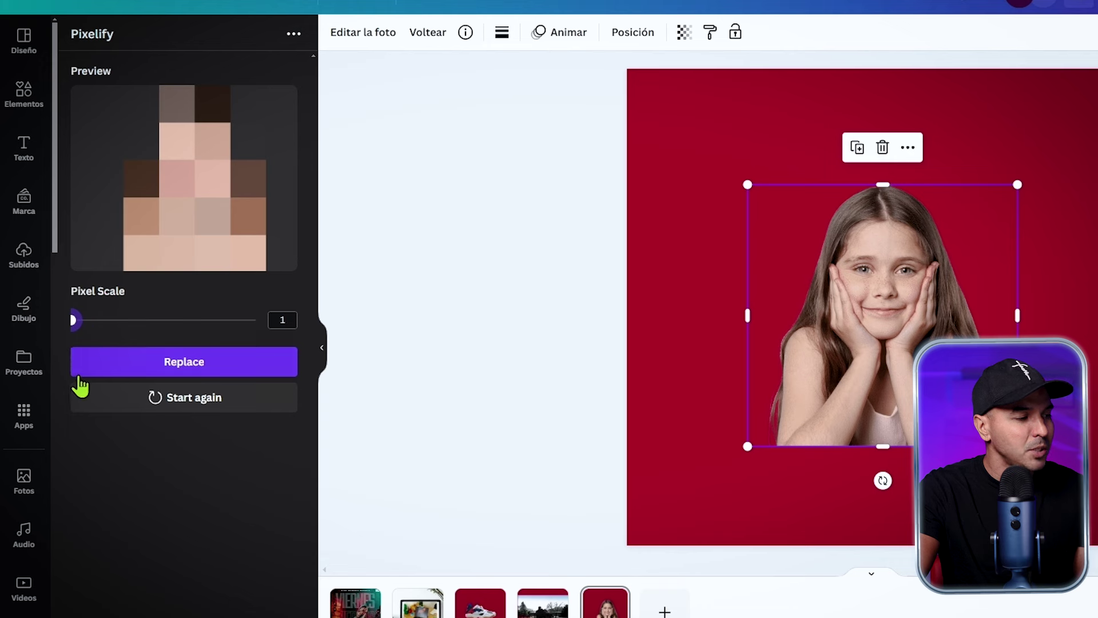
mouse_move(78, 330)
mouse_down()
mouse_move(110, 331)
mouse_move(86, 329)
mouse_up()
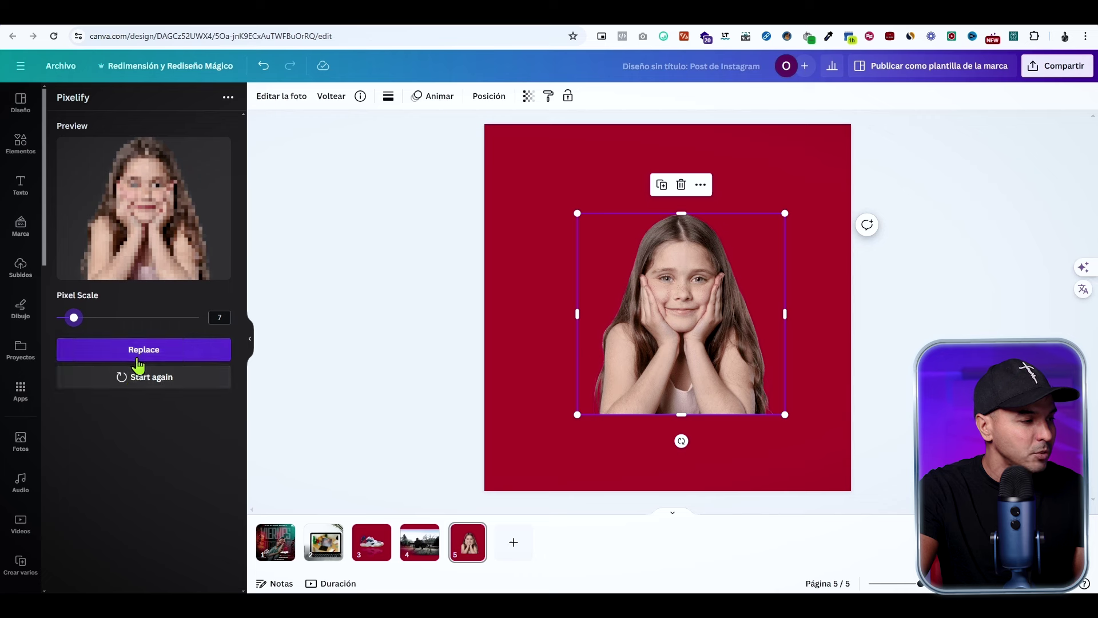
drag(78, 325, 75, 324)
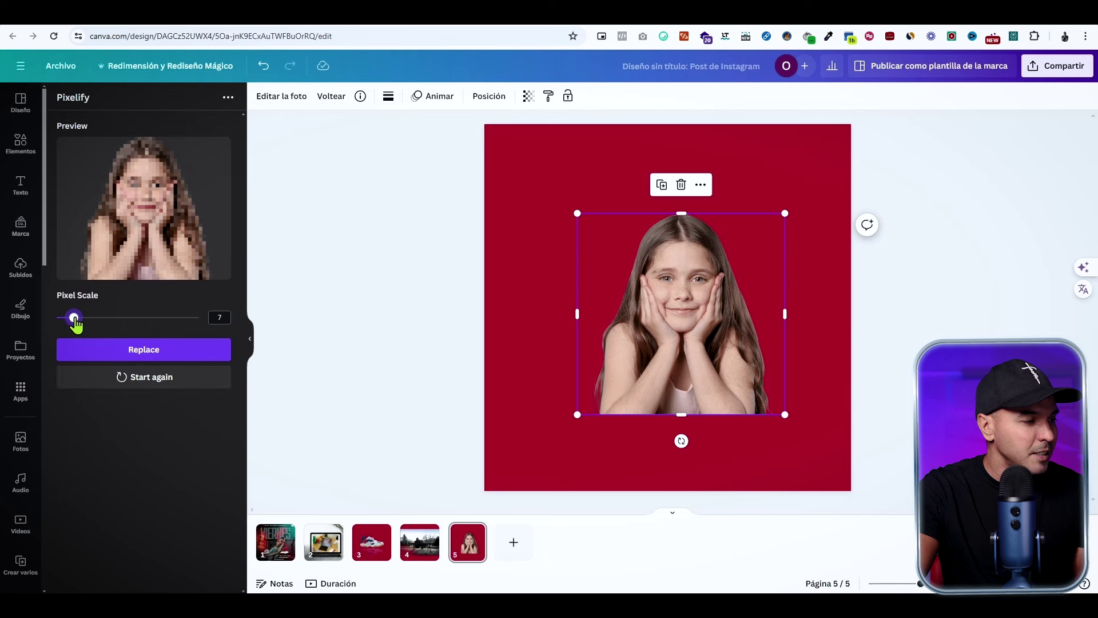